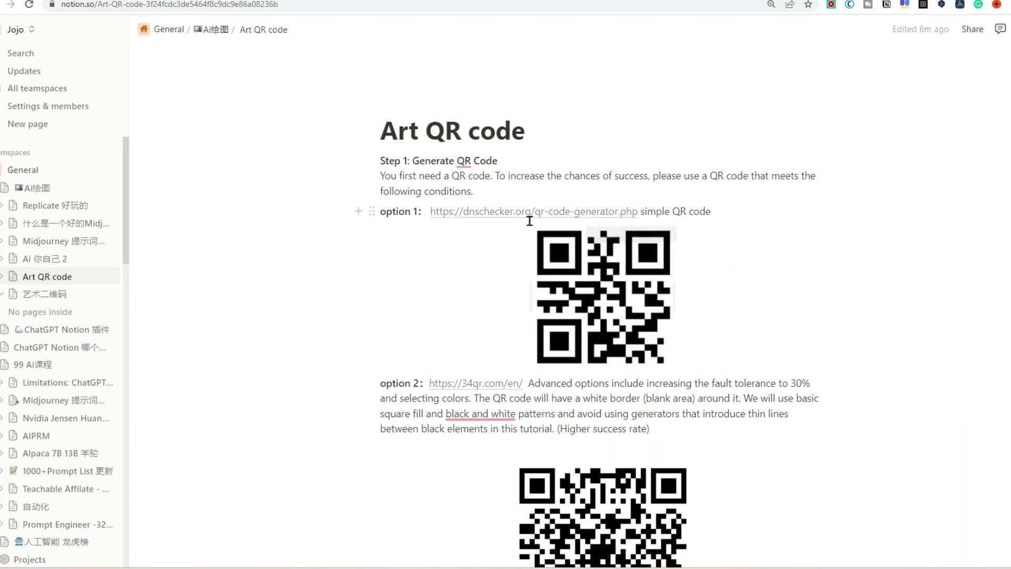
Set the QR code's fault tolerance to H(30%)
{"action": "scroll", "coordinate": [805, 249], "scroll_direction": "down", "scroll_amount": 2}
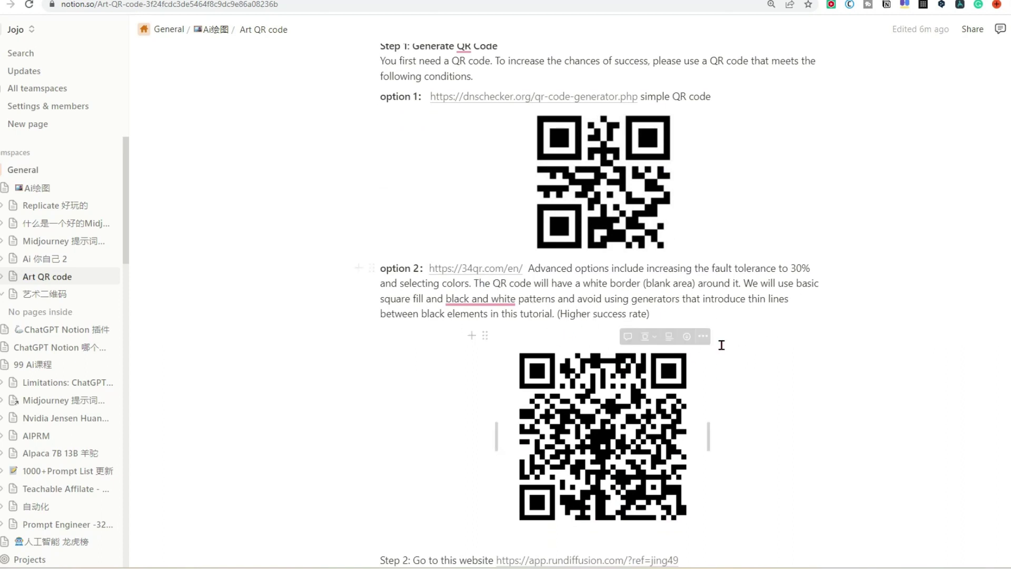
{"action": "scroll", "coordinate": [747, 346], "scroll_direction": "down", "scroll_amount": 2}
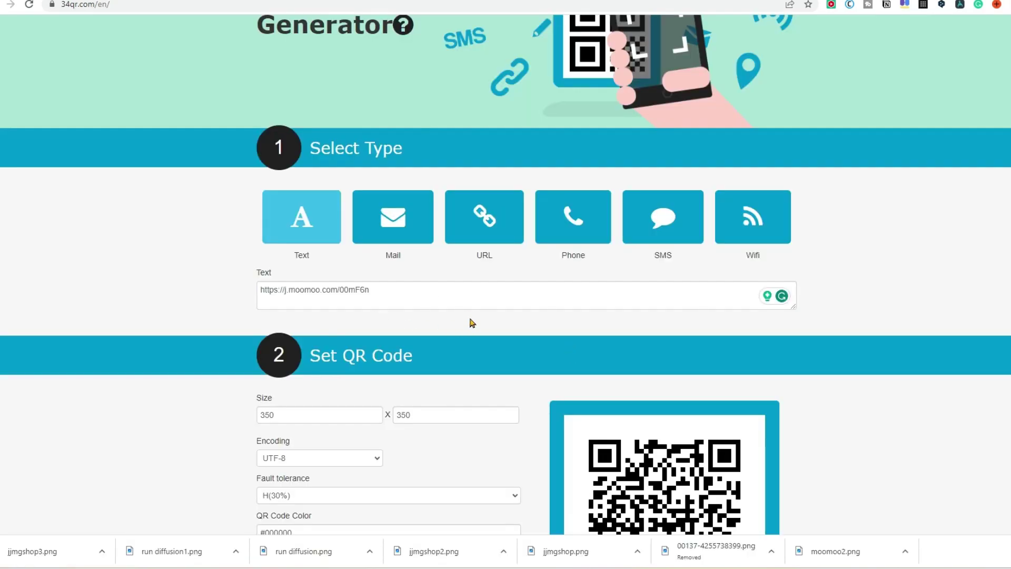
{"action": "scroll", "coordinate": [453, 323], "scroll_direction": "down", "scroll_amount": 2}
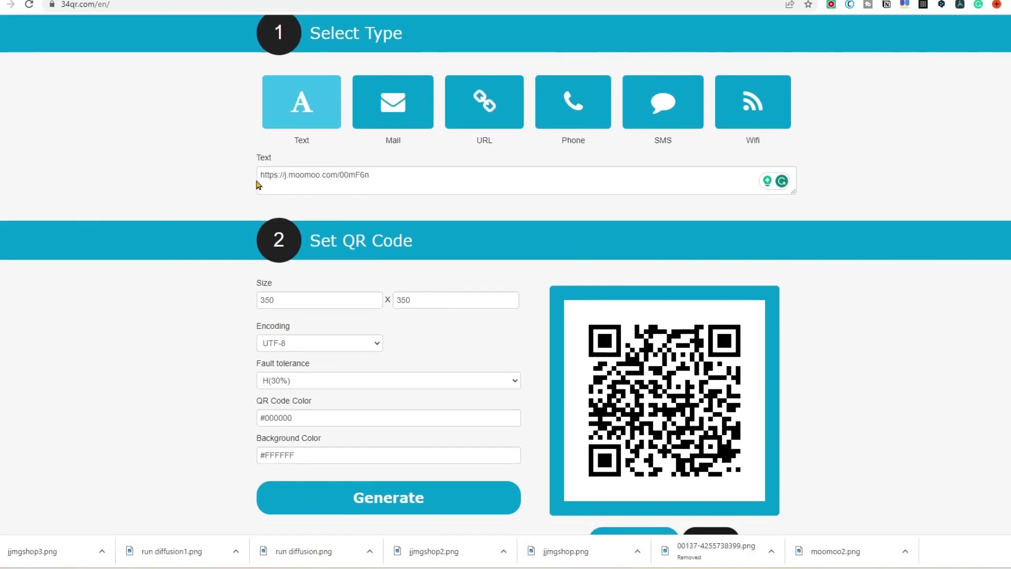
{"action": "scroll", "coordinate": [416, 188], "scroll_direction": "down", "scroll_amount": 1}
{"action": "left_click", "coordinate": [300, 324]}
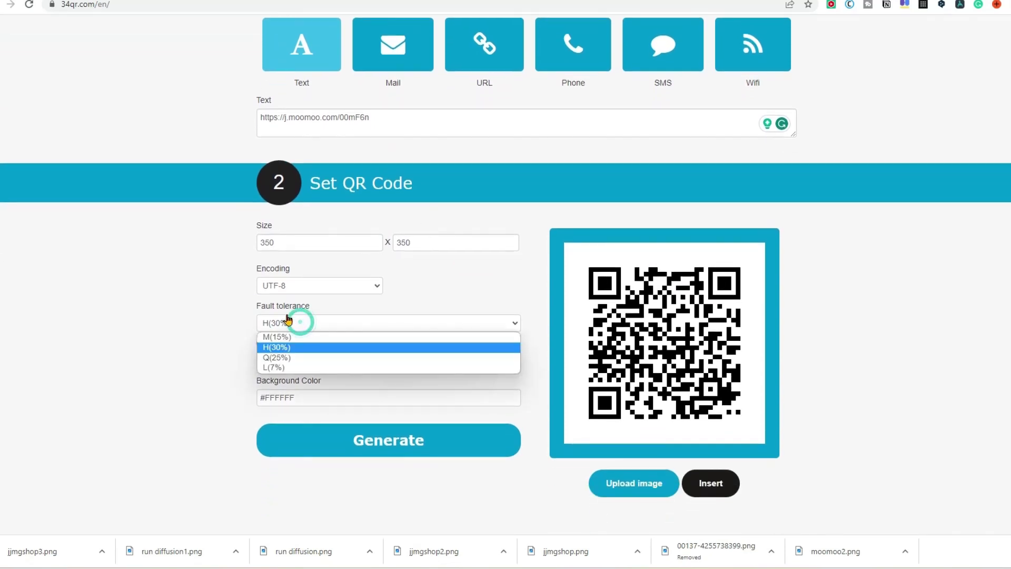
{"action": "left_click", "coordinate": [304, 348]}
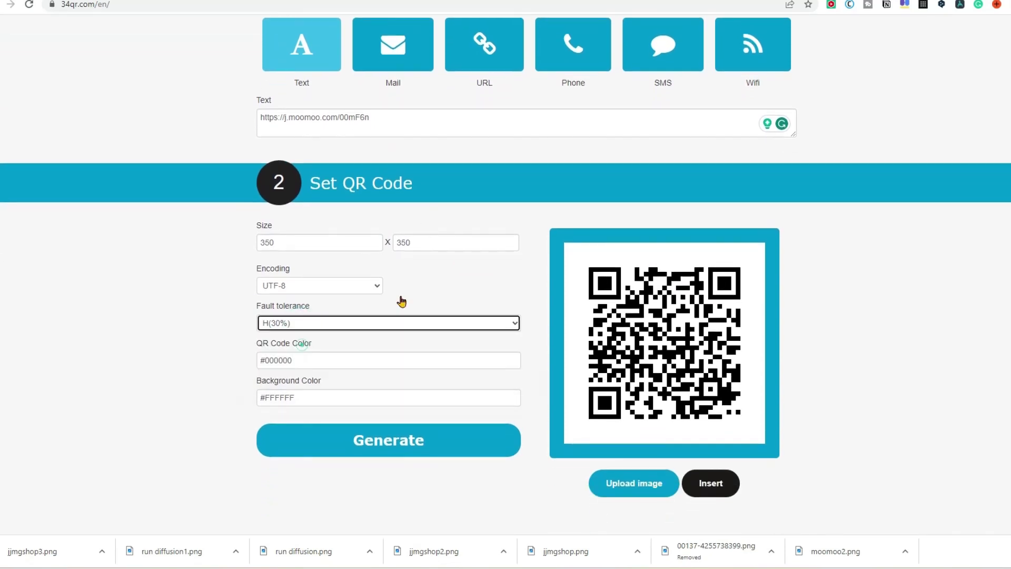
Generate the black-on-white QR code and save the QR image to disk
{"action": "left_click", "coordinate": [419, 448]}
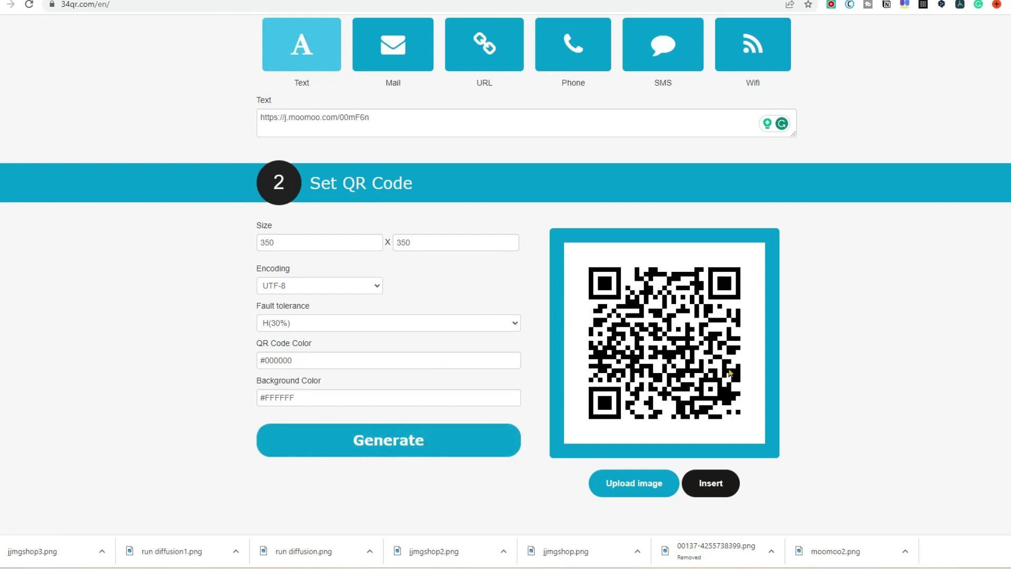
{"action": "right_click", "coordinate": [675, 345]}
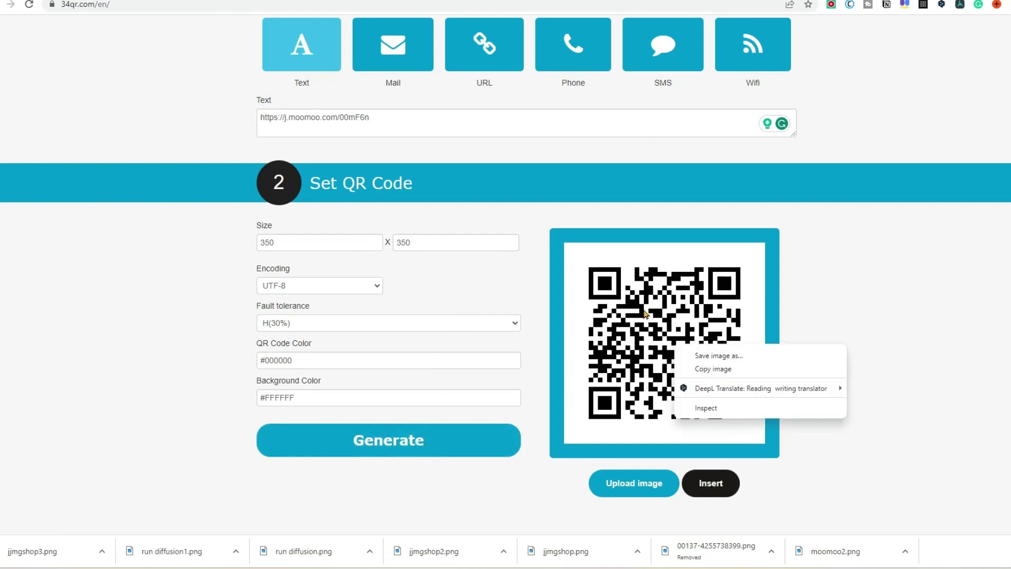
{"action": "left_click", "coordinate": [711, 356]}
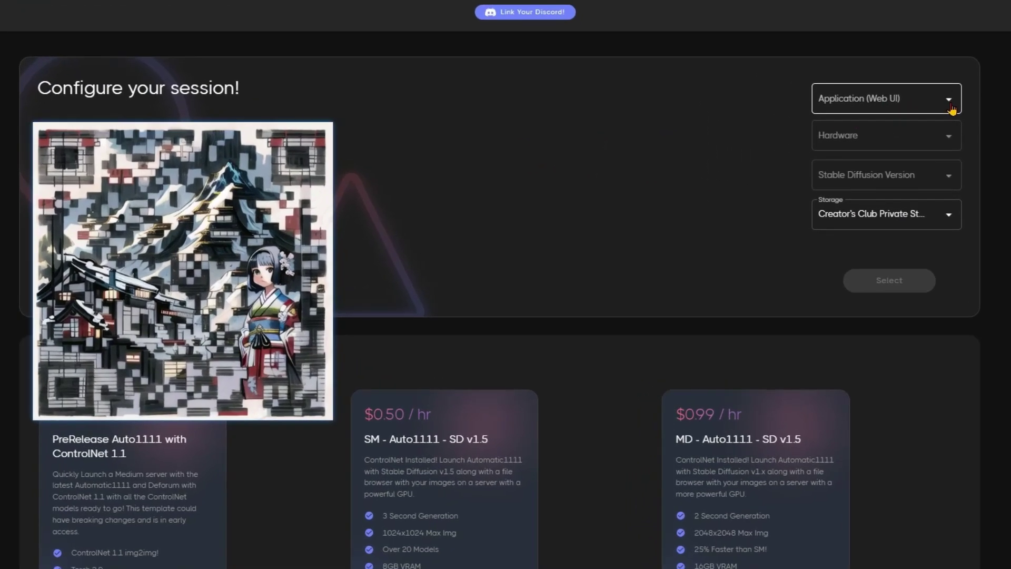
Choose Automatic UI - ControlNet & Deforum on Small $0.50/hr hardware
{"action": "left_click", "coordinate": [953, 109]}
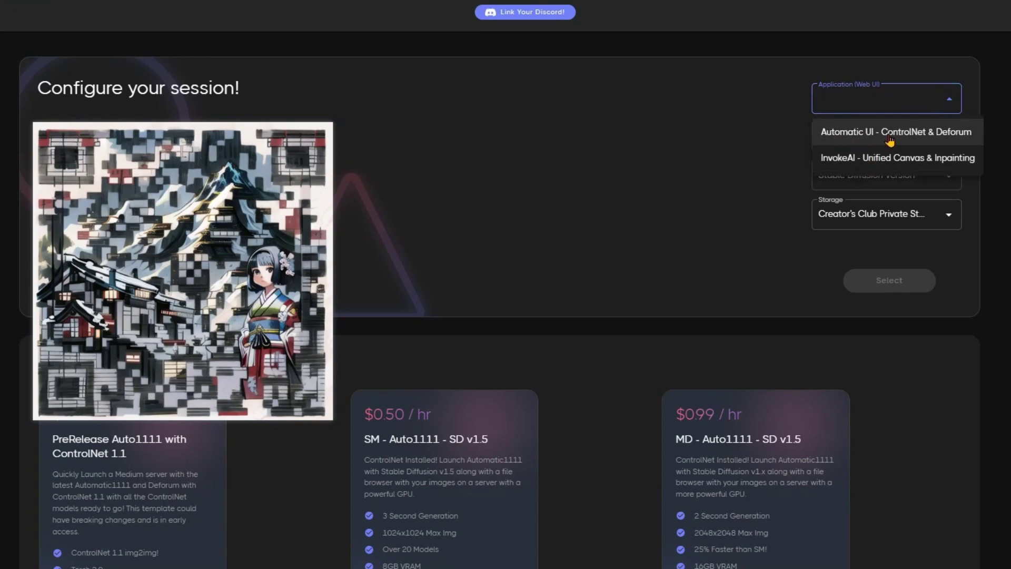
{"action": "left_click", "coordinate": [928, 138]}
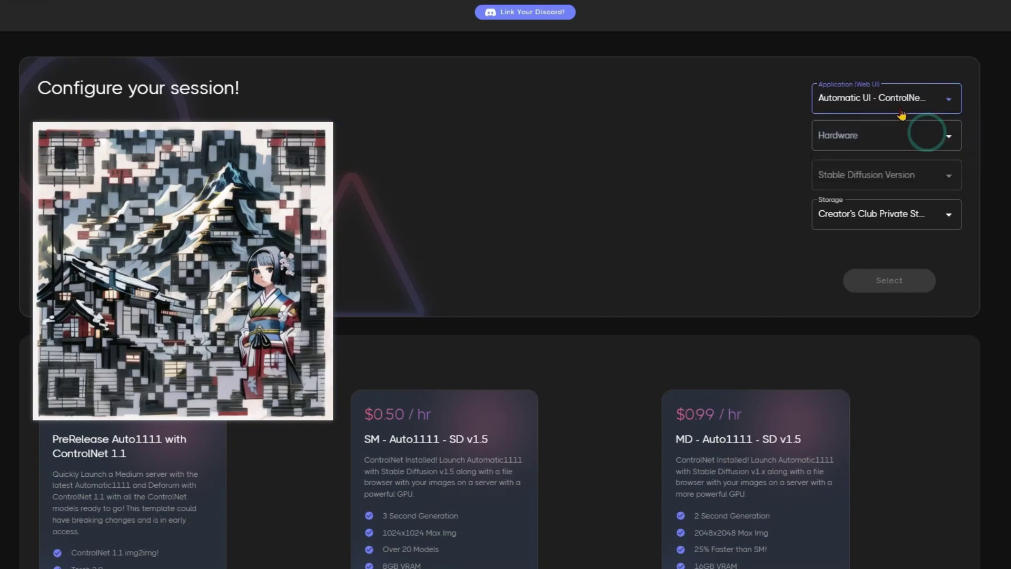
{"action": "left_click", "coordinate": [900, 132]}
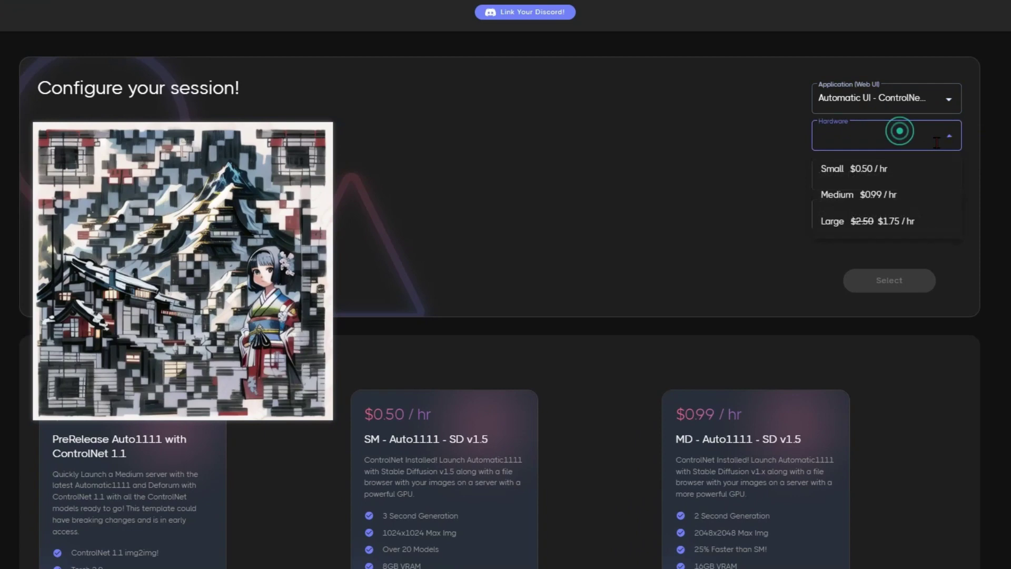
{"action": "left_click", "coordinate": [880, 176]}
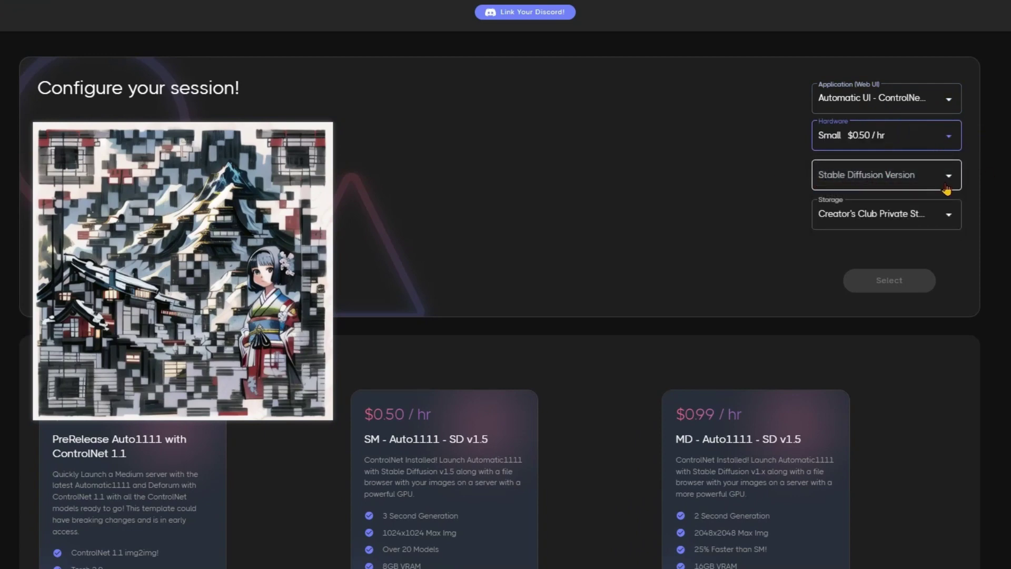
Select Stable Diffusion PreRelease with ControlNet 1.1, confirm, and launch the session
{"action": "left_click", "coordinate": [948, 178]}
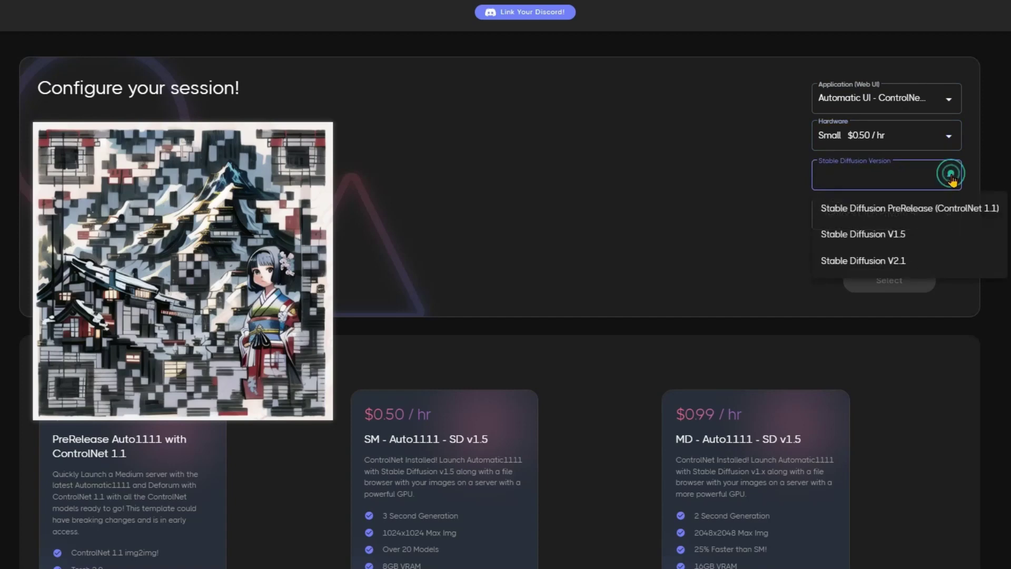
{"action": "left_click", "coordinate": [971, 216]}
{"action": "left_click", "coordinate": [895, 288]}
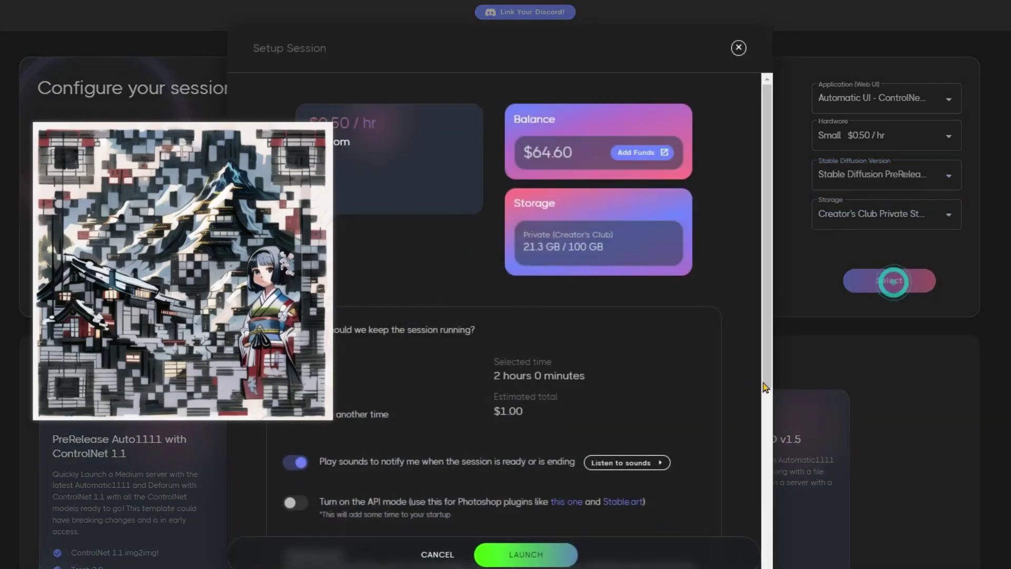
{"action": "scroll", "coordinate": [527, 316], "scroll_direction": "down", "scroll_amount": 2}
{"action": "left_click", "coordinate": [592, 551]}
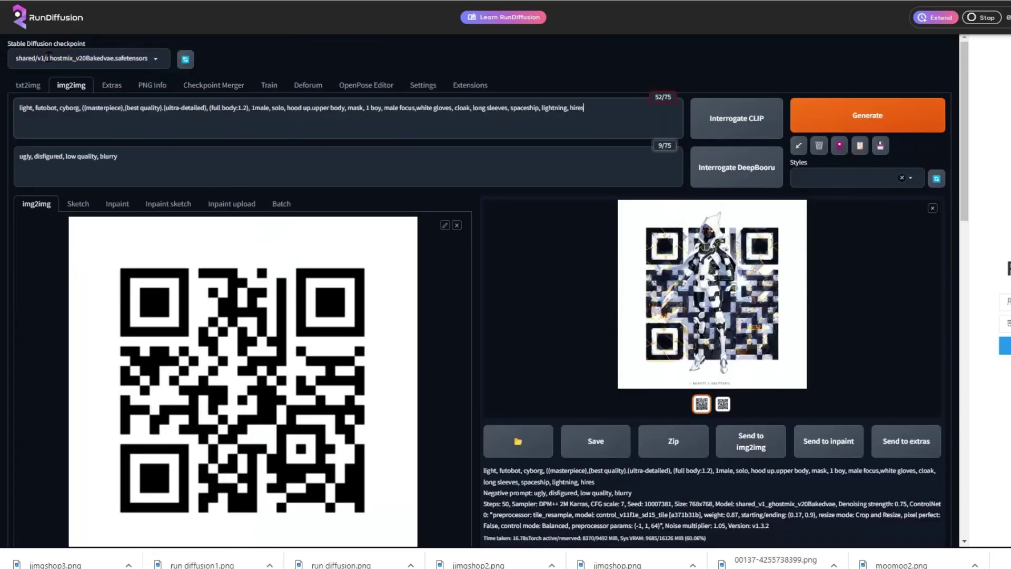
{"action": "left_click", "coordinate": [168, 63]}
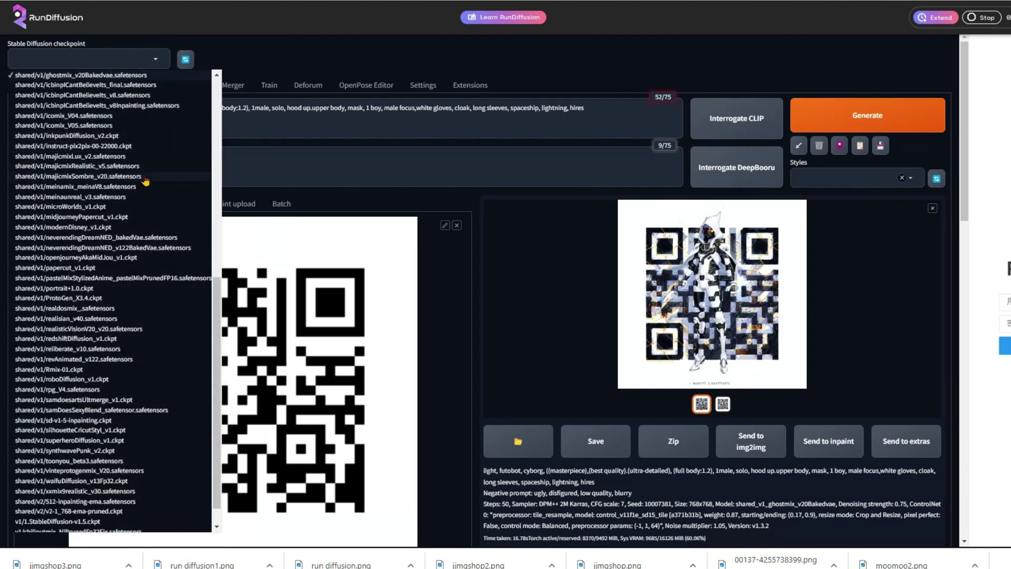
{"action": "left_click", "coordinate": [289, 59]}
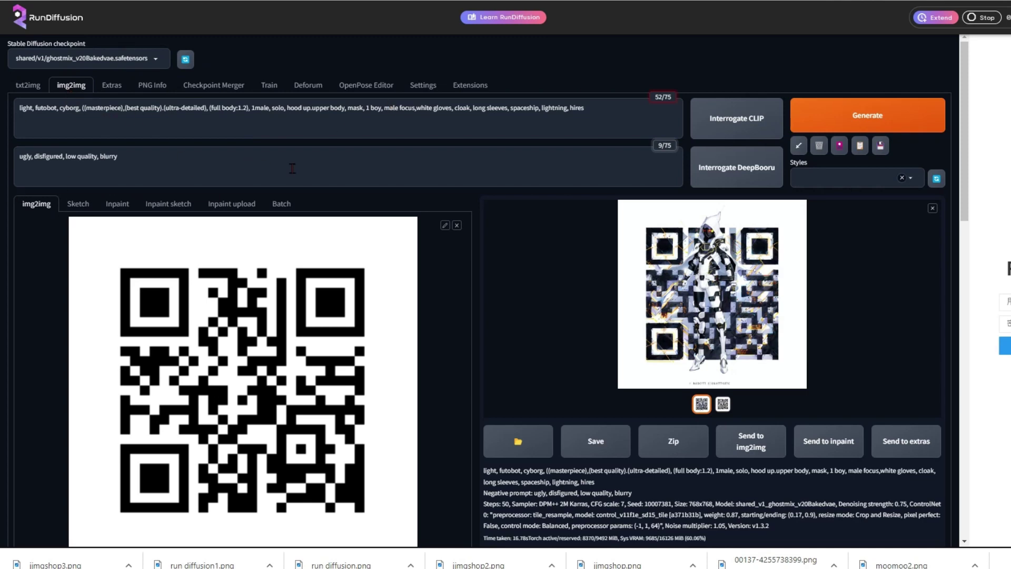
Replace the img2img source image with the saved QR code
{"action": "left_click", "coordinate": [457, 225]}
{"action": "left_click", "coordinate": [284, 317]}
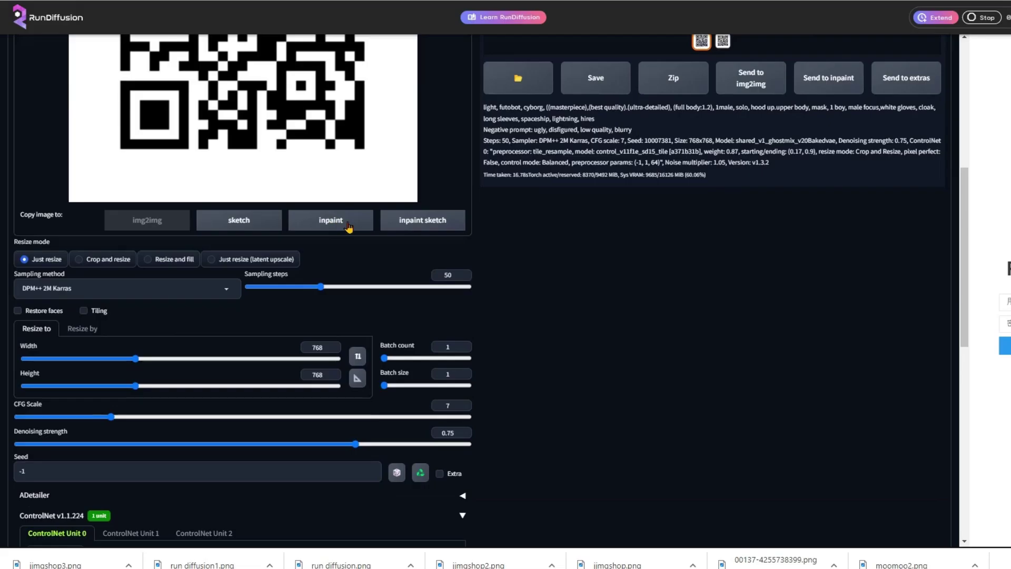
{"action": "scroll", "coordinate": [295, 327], "scroll_direction": "down", "scroll_amount": 1}
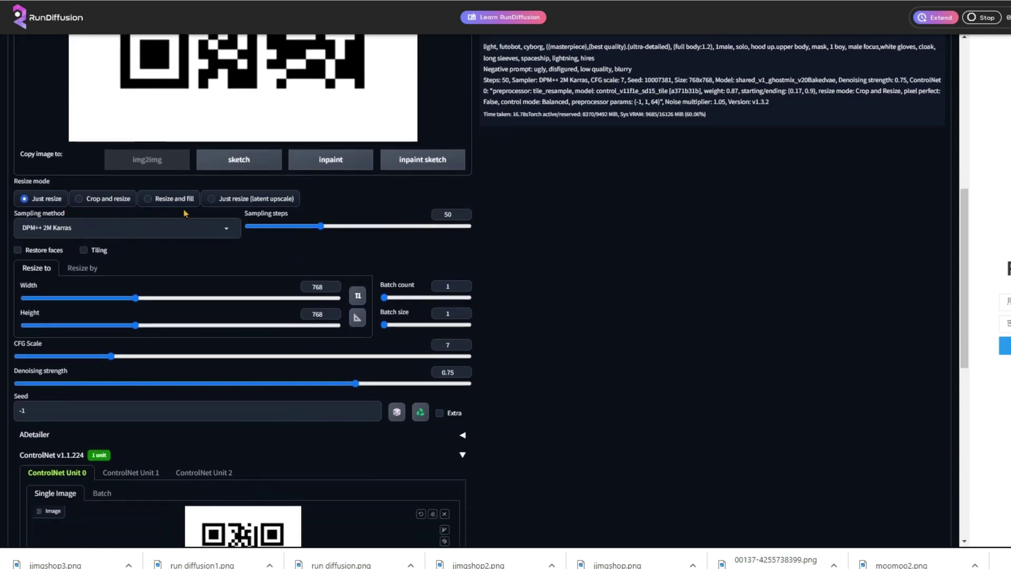
Use DPM++ 2M Karras sampler and check ControlNet Unit 0 tile_resample at weight 0.87
{"action": "left_click", "coordinate": [227, 232]}
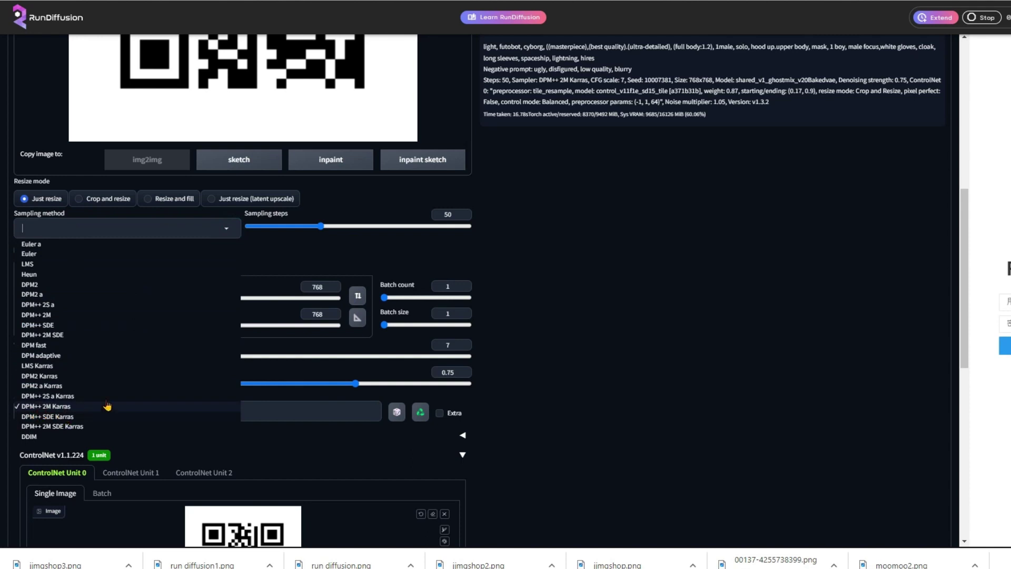
{"action": "left_click", "coordinate": [364, 246]}
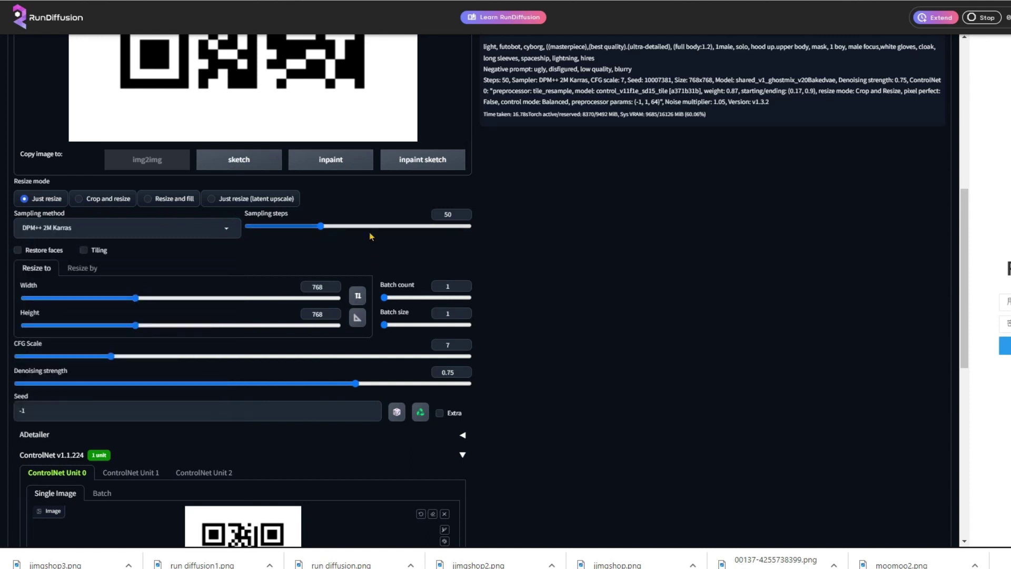
{"action": "scroll", "coordinate": [540, 239], "scroll_direction": "down", "scroll_amount": 1}
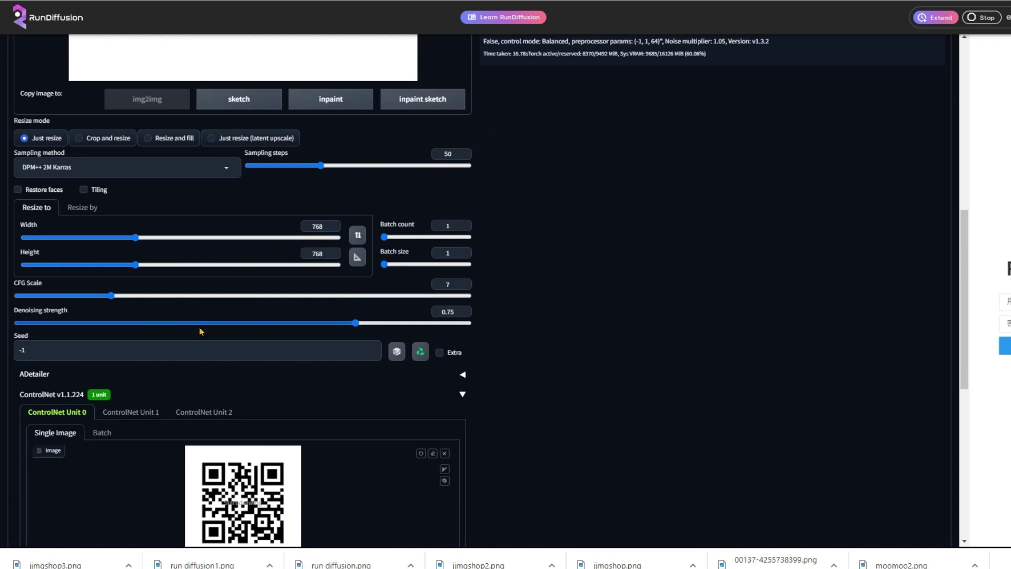
{"action": "scroll", "coordinate": [584, 311], "scroll_direction": "down", "scroll_amount": 2}
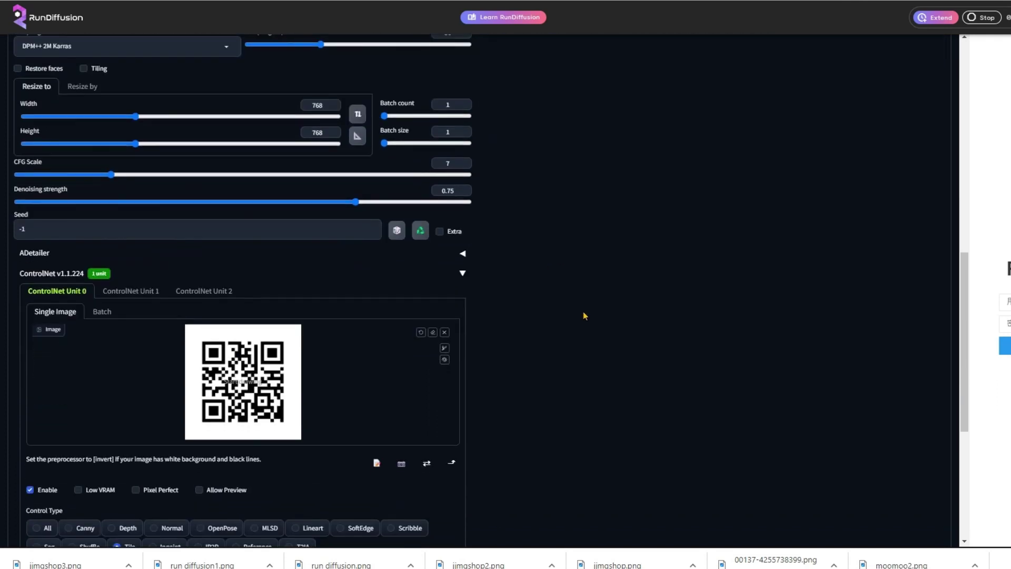
{"action": "scroll", "coordinate": [533, 294], "scroll_direction": "down", "scroll_amount": 2}
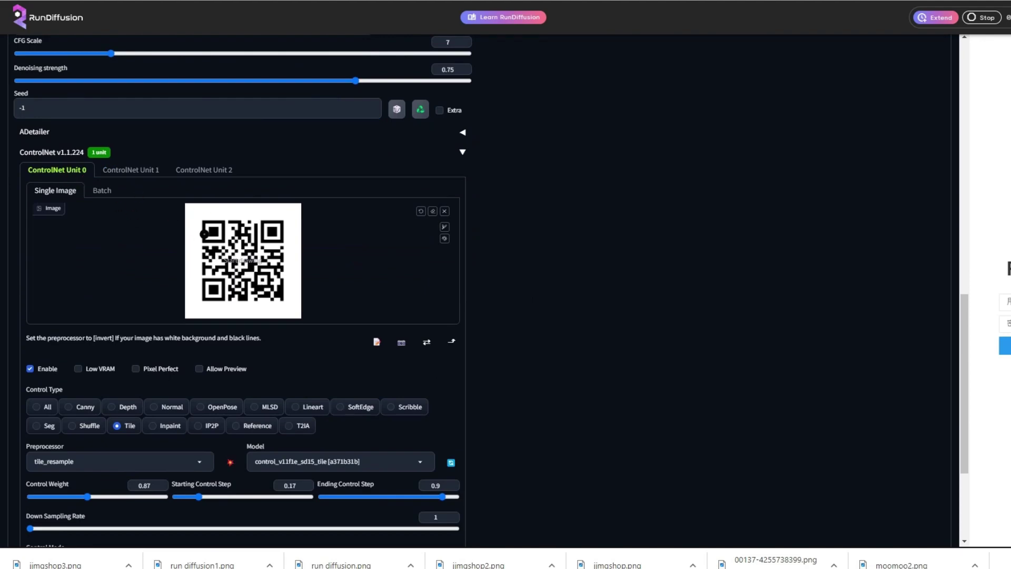
{"action": "scroll", "coordinate": [264, 253], "scroll_direction": "up", "scroll_amount": 8}
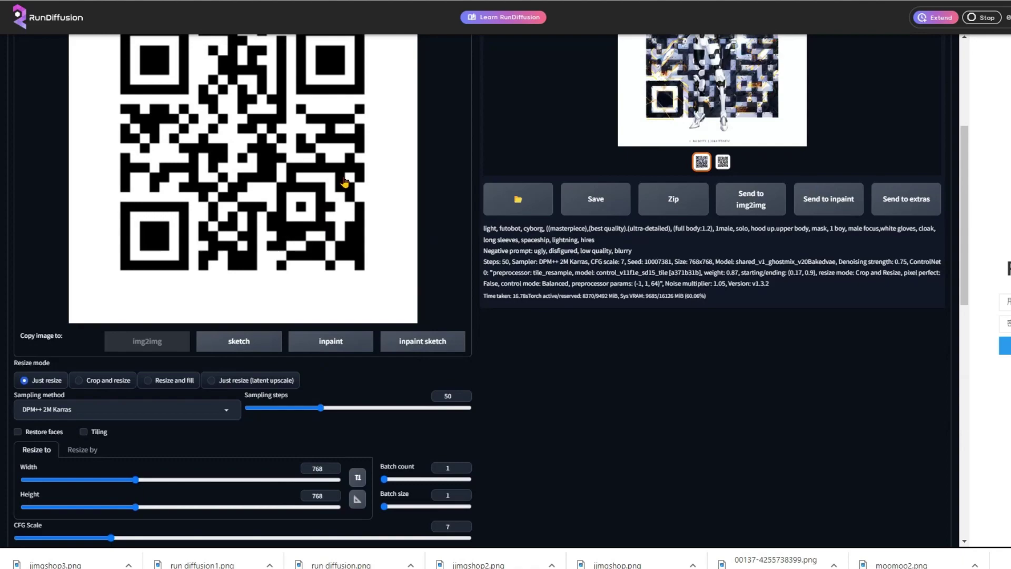
{"action": "scroll", "coordinate": [345, 183], "scroll_direction": "up", "scroll_amount": 4}
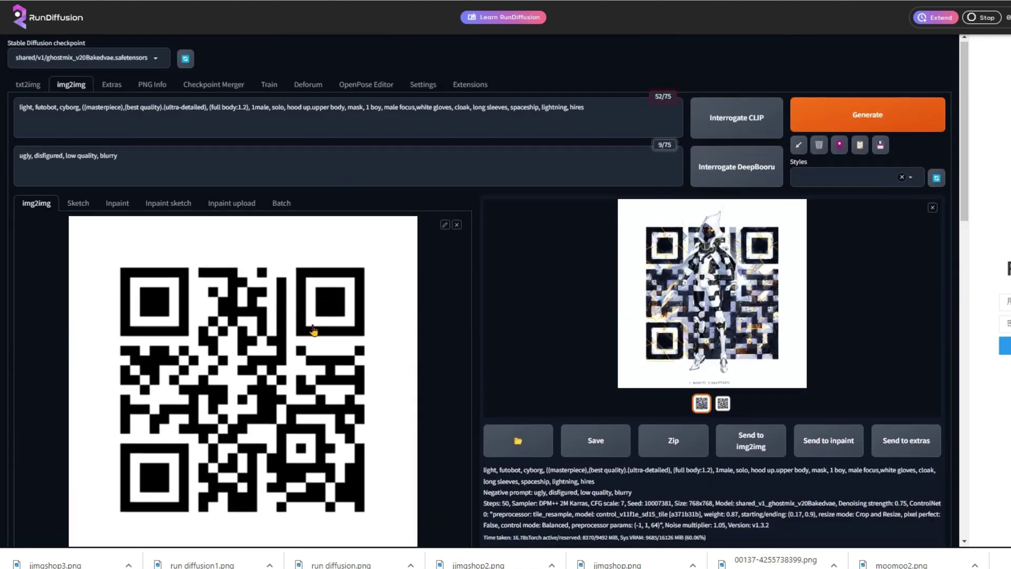
{"action": "scroll", "coordinate": [314, 329], "scroll_direction": "down", "scroll_amount": 12}
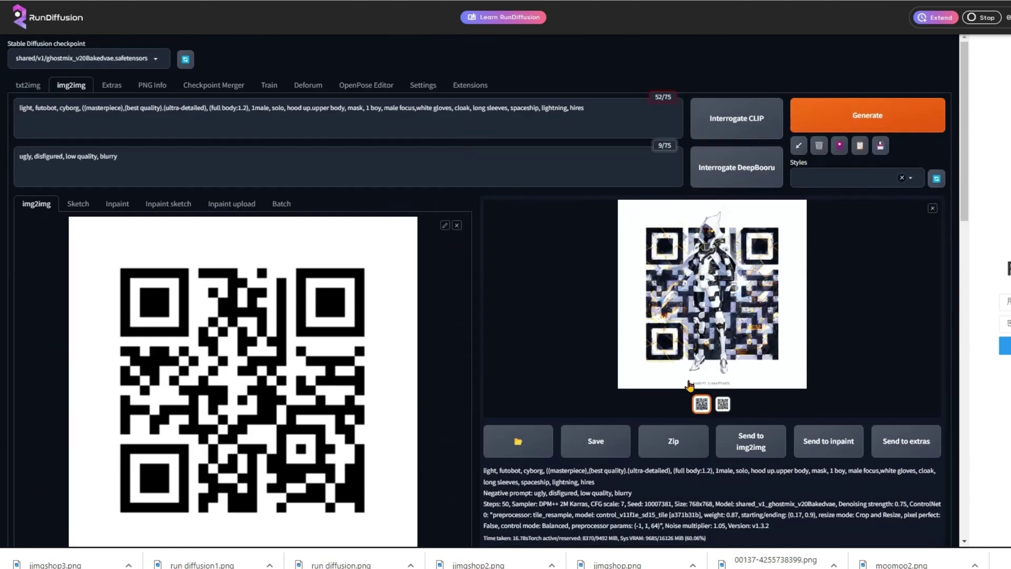
{"action": "left_click", "coordinate": [754, 314]}
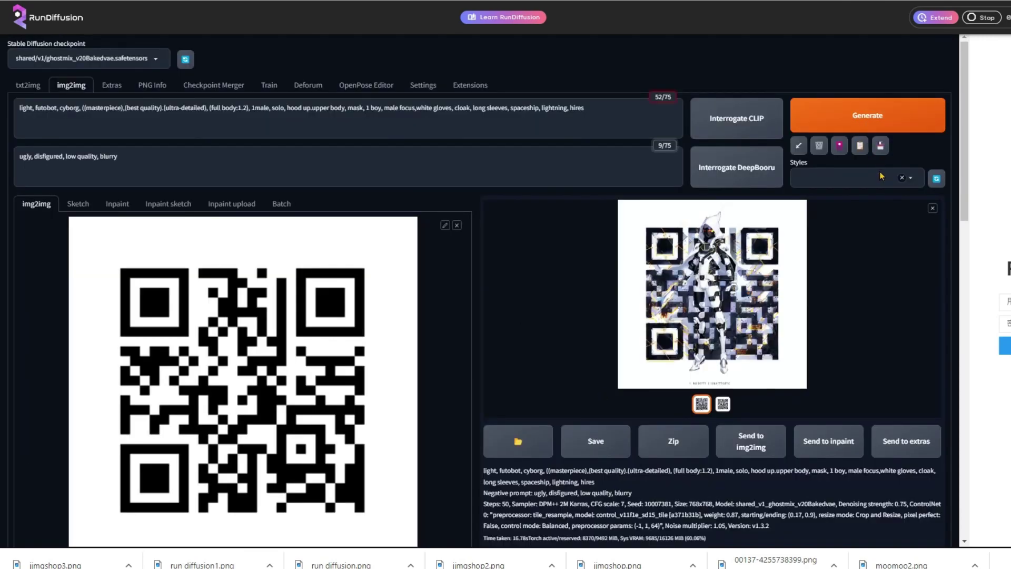
Put the Japanese example's Ending Control Step on its own line
{"action": "scroll", "coordinate": [659, 222], "scroll_direction": "down", "scroll_amount": 1}
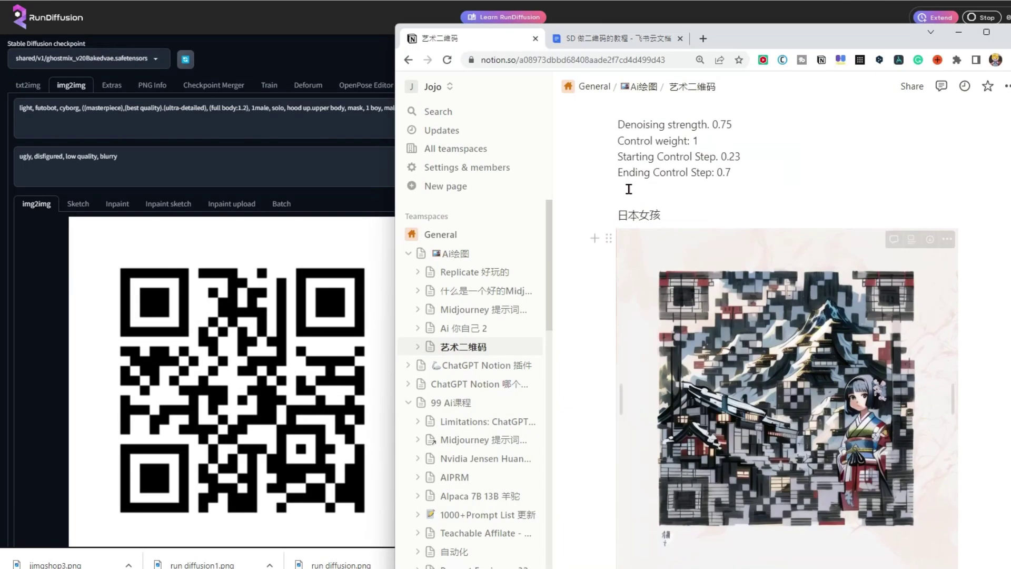
{"action": "scroll", "coordinate": [678, 415], "scroll_direction": "down", "scroll_amount": 6}
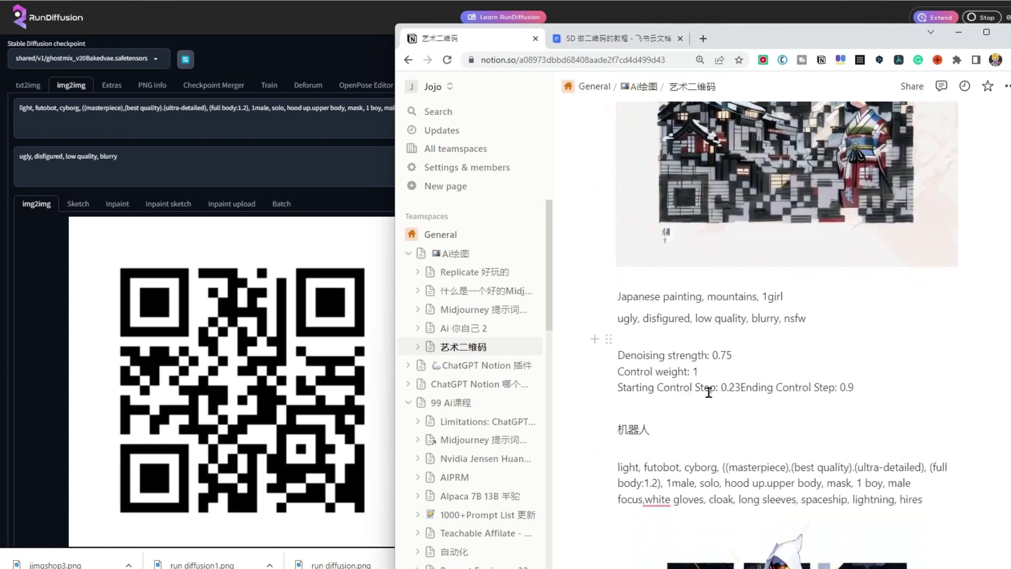
{"action": "left_click", "coordinate": [740, 388]}
{"action": "key", "text": "Return"}
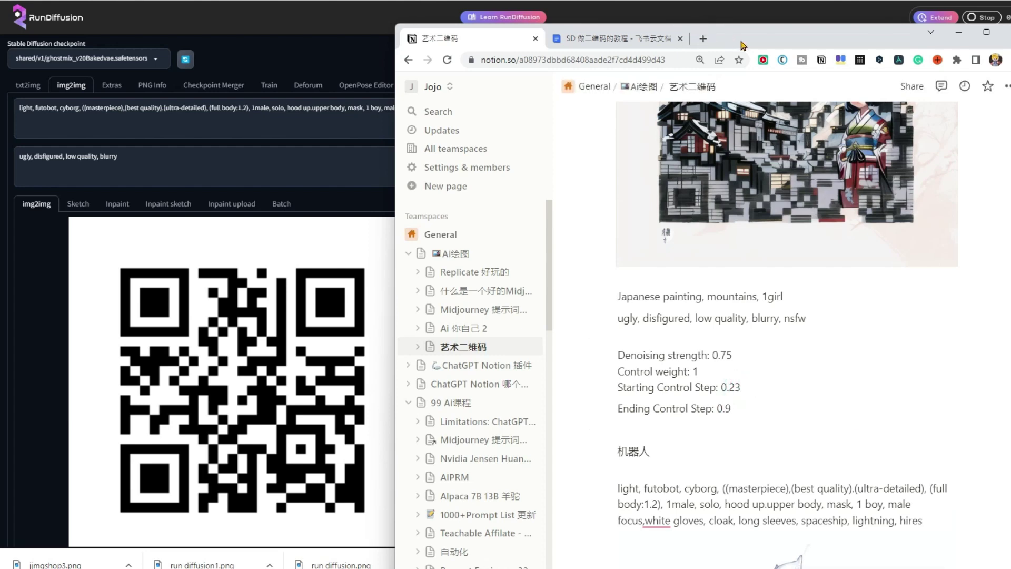
In the robot section, type '0.17-' before 0.24 as the control step range
{"action": "left_click_drag", "start_coordinate": [749, 44], "coordinate": [686, 56]}
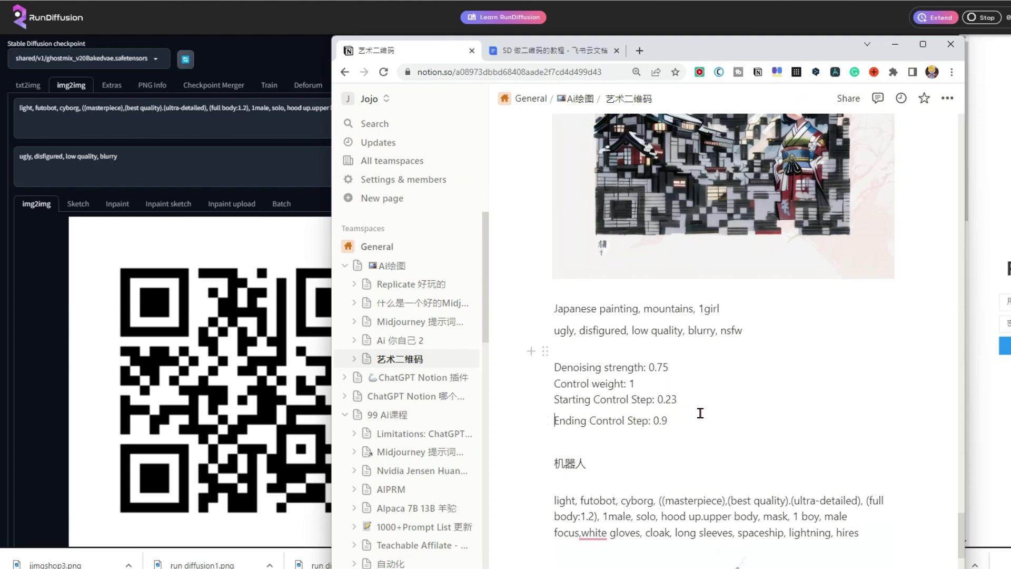
{"action": "scroll", "coordinate": [727, 379], "scroll_direction": "down", "scroll_amount": 7}
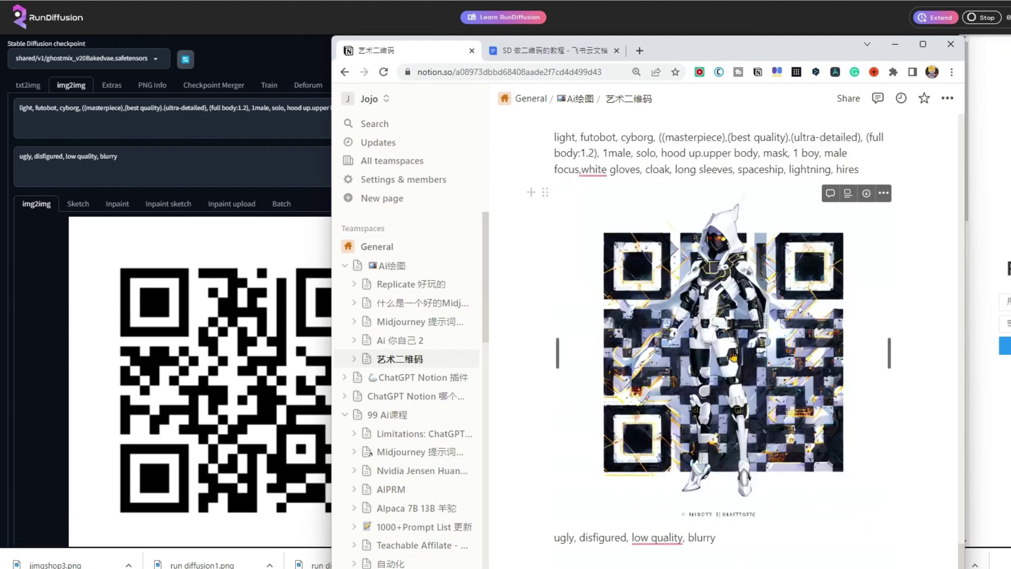
{"action": "scroll", "coordinate": [849, 395], "scroll_direction": "down", "scroll_amount": 7}
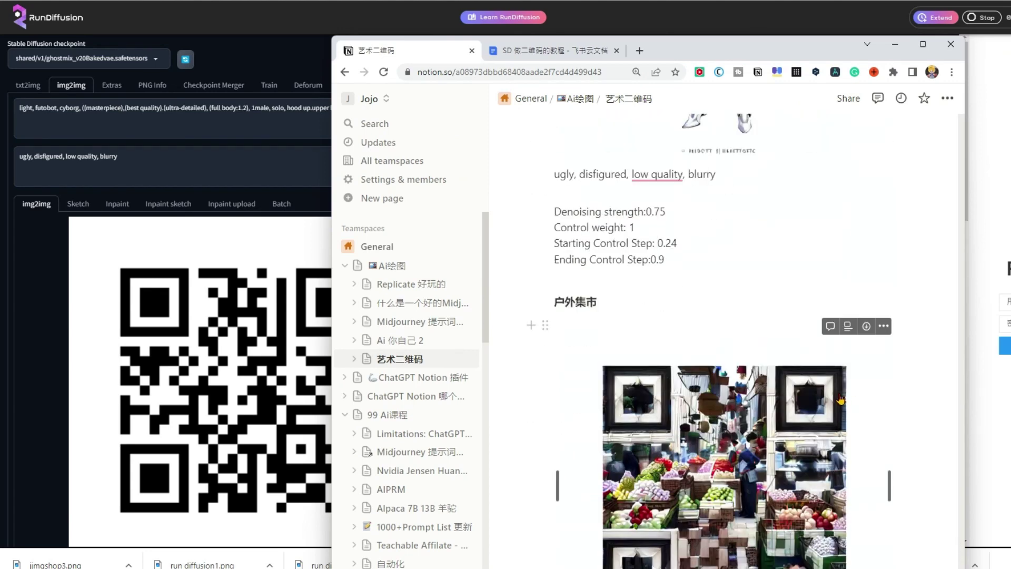
{"action": "type", "text": "0.17"}
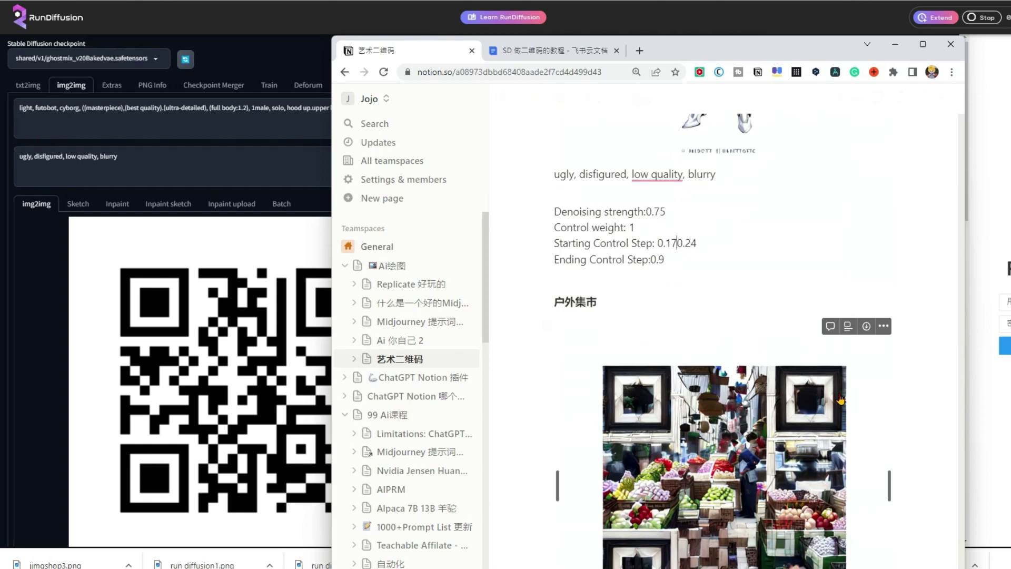
{"action": "type", "text": "-"}
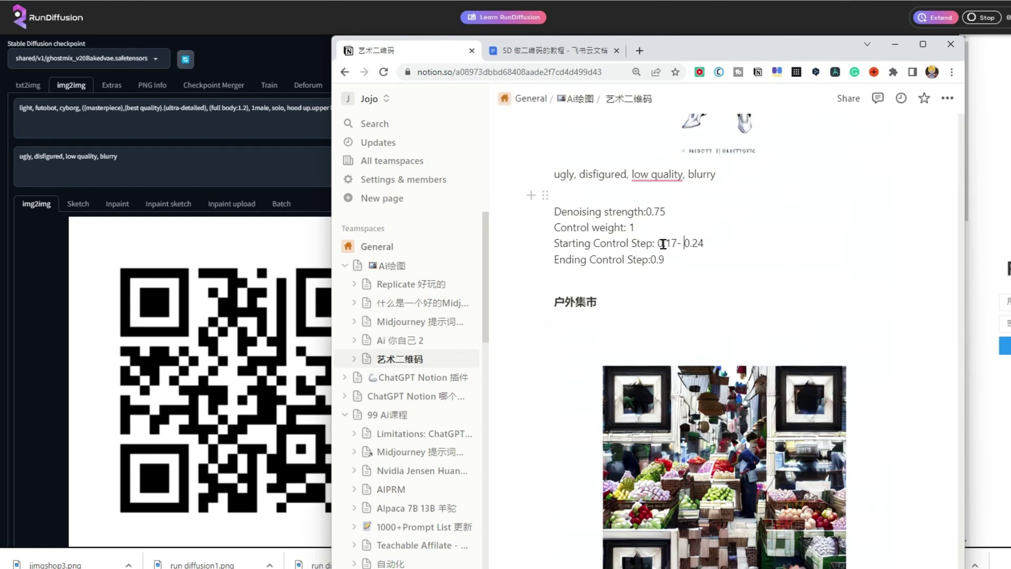
{"action": "scroll", "coordinate": [870, 351], "scroll_direction": "up", "scroll_amount": 2}
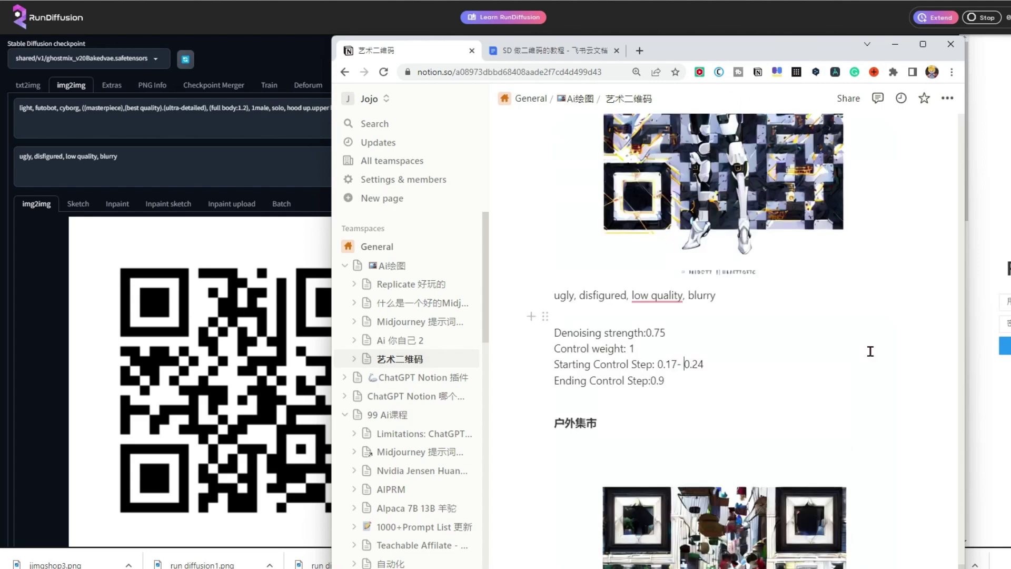
{"action": "scroll", "coordinate": [870, 351], "scroll_direction": "up", "scroll_amount": 3}
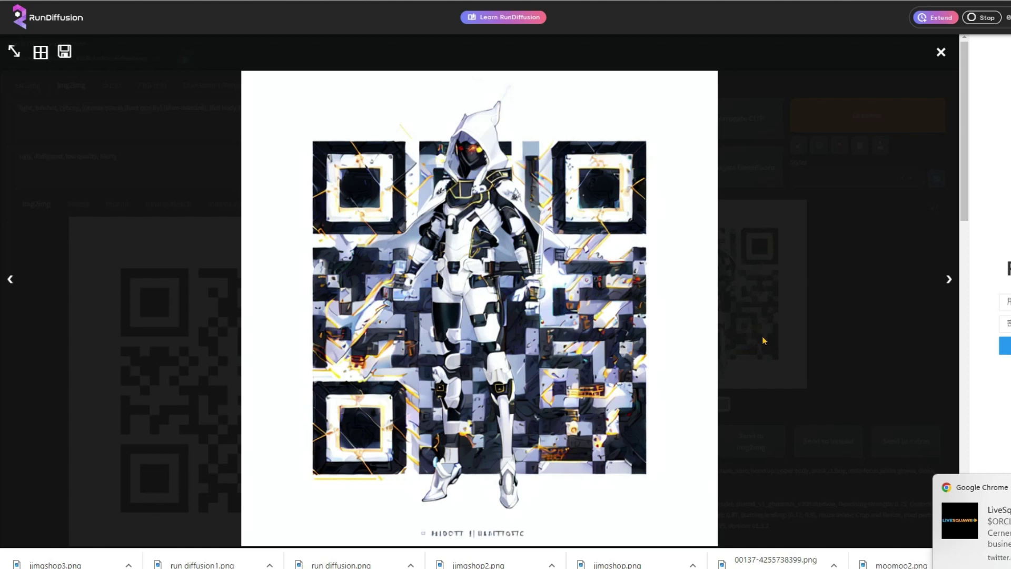
Close the enlarged hooded-cyborg QR image lightbox
{"action": "left_click", "coordinate": [860, 150]}
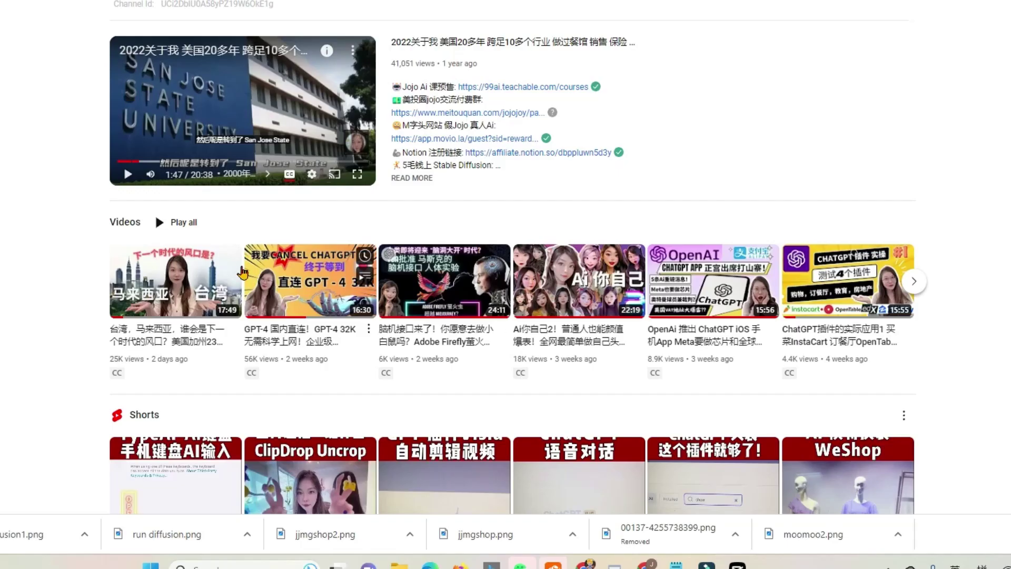
{"action": "scroll", "coordinate": [603, 268], "scroll_direction": "down", "scroll_amount": 10}
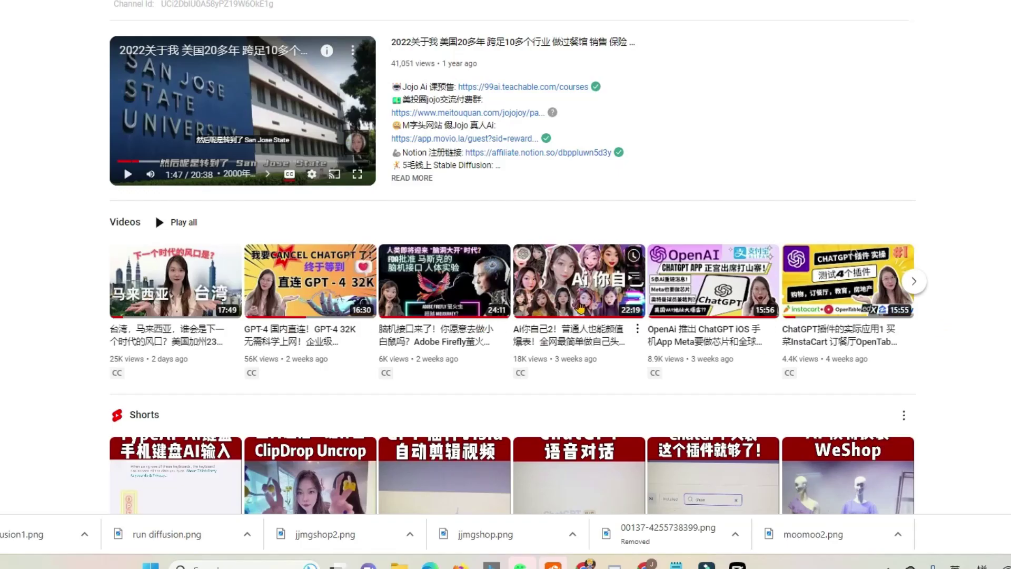